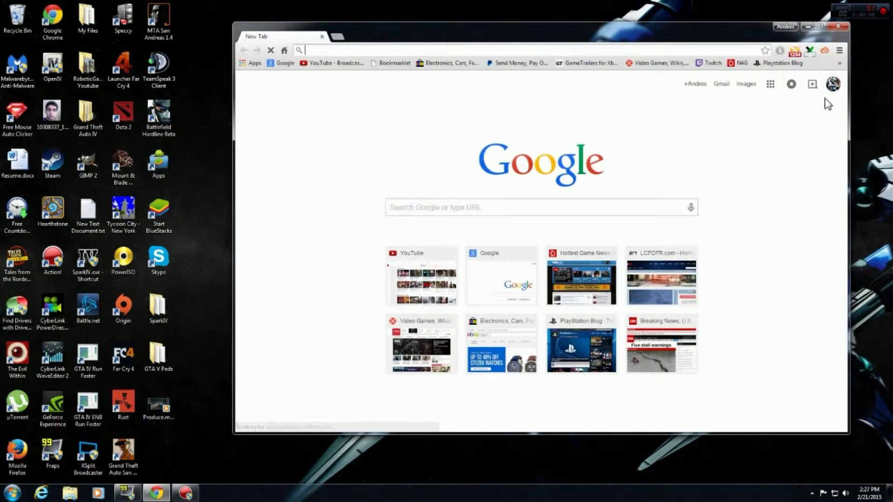
- Open the lcpdfr.com home page from the saved bookmarks and look over its sections
click(840, 64)
click(837, 75)
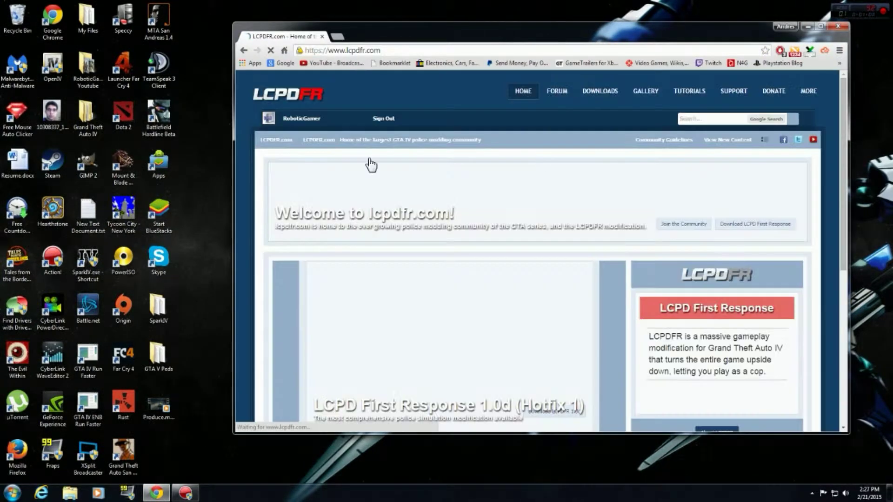
scroll(503, 275, down, 4)
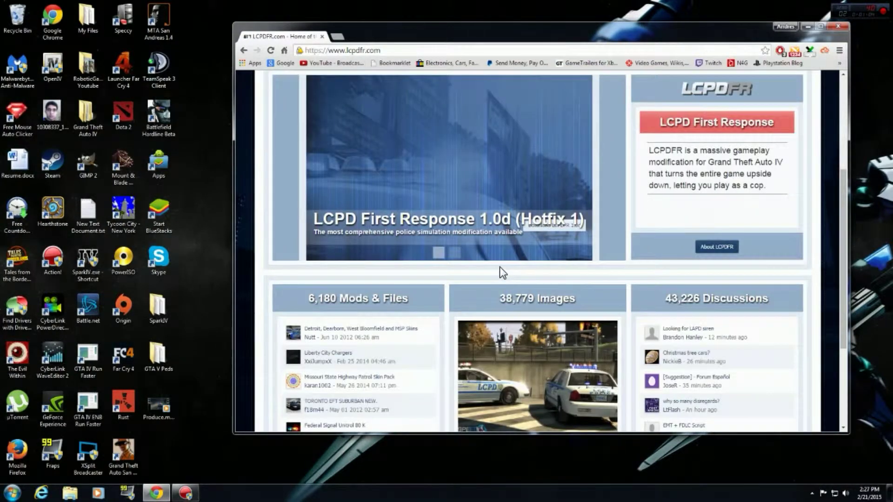
scroll(500, 267, down, 3)
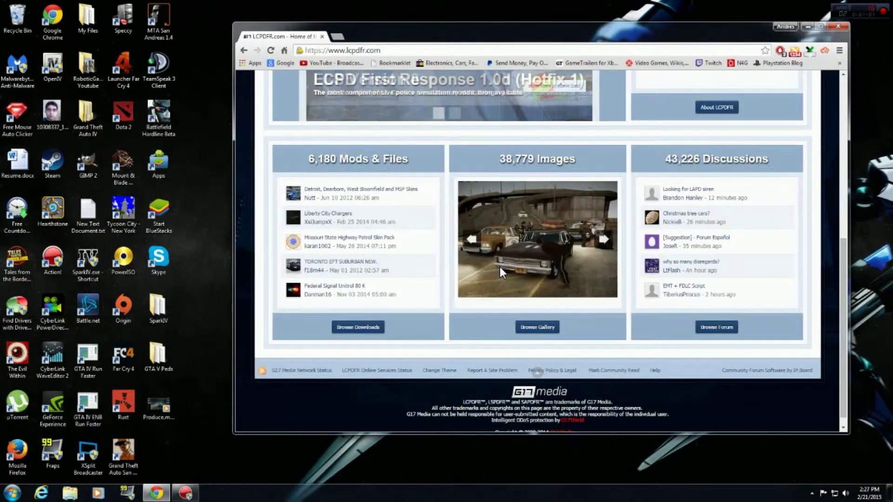
scroll(499, 266, up, 7)
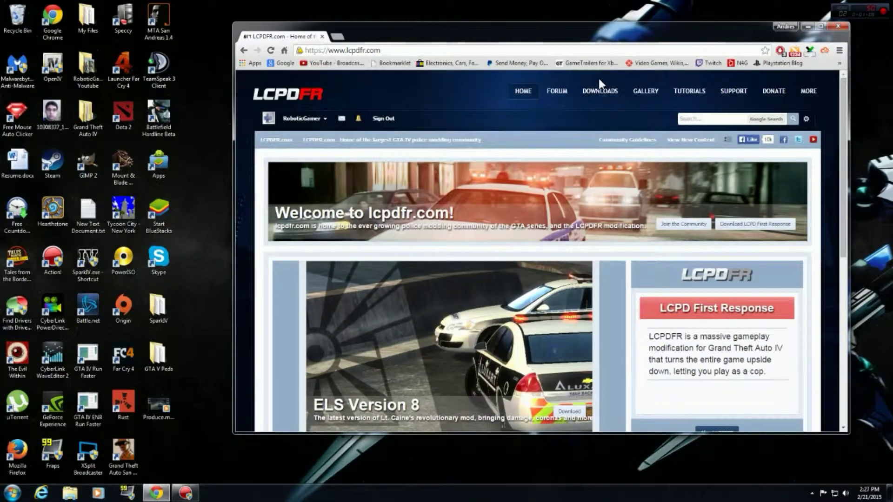
- Open the G17 Media Modifications category in the site's download section
mouse_move(557, 93)
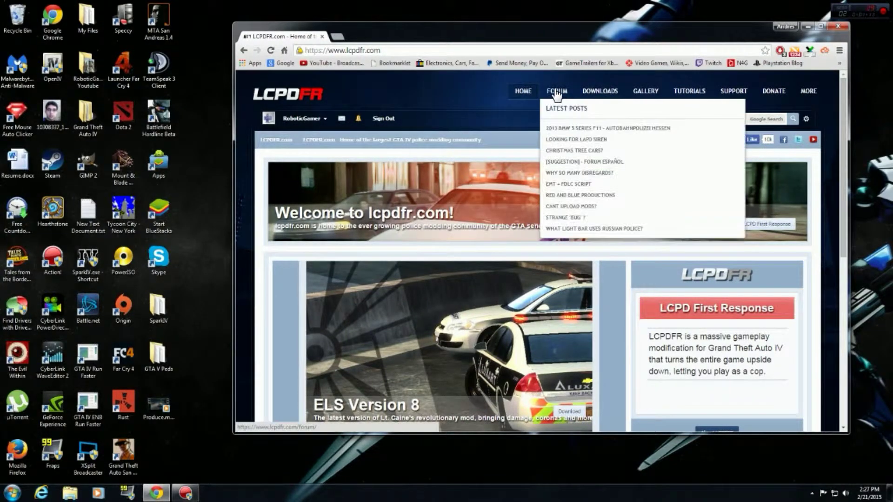
click(593, 90)
drag(587, 31, 564, 49)
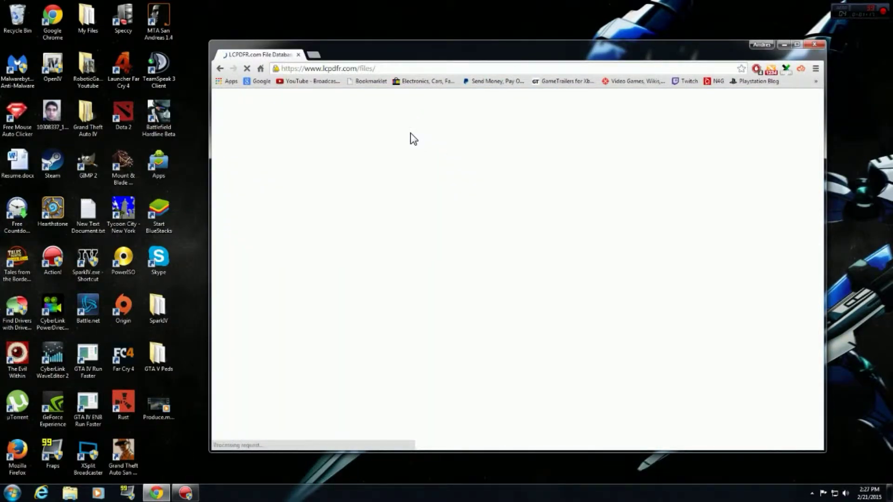
scroll(412, 138, down, 3)
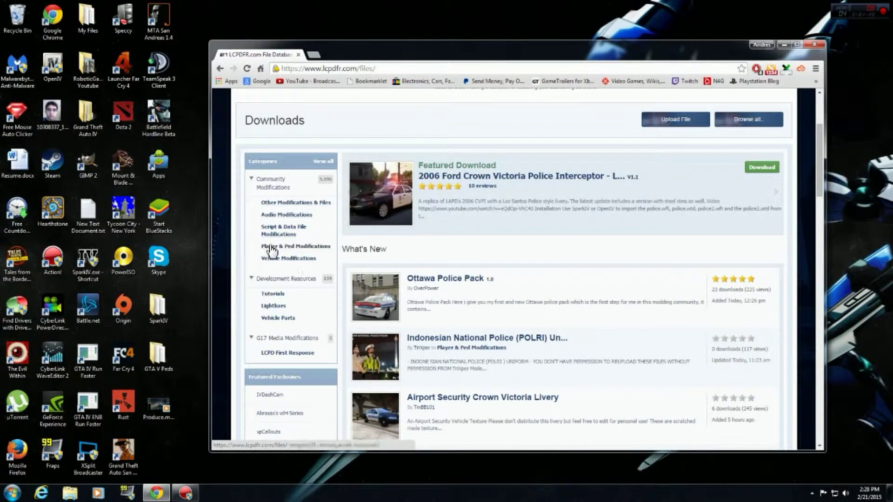
click(285, 339)
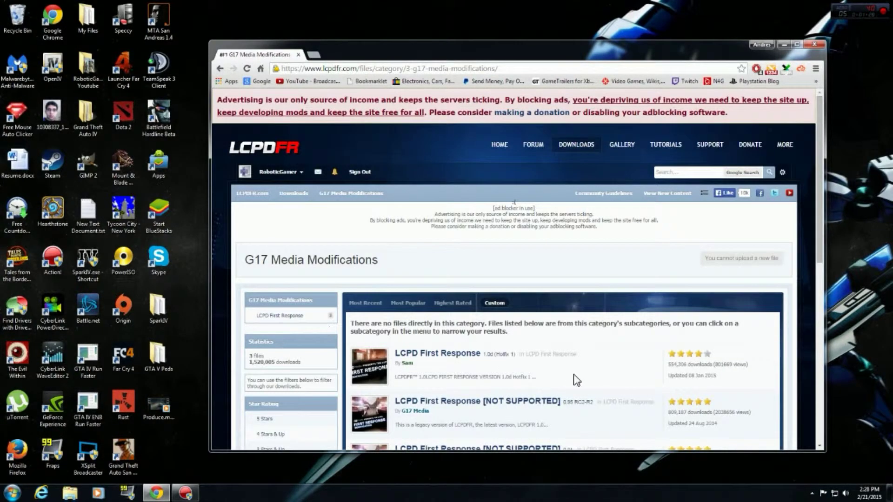
scroll(574, 379, down, 3)
scroll(526, 362, up, 2)
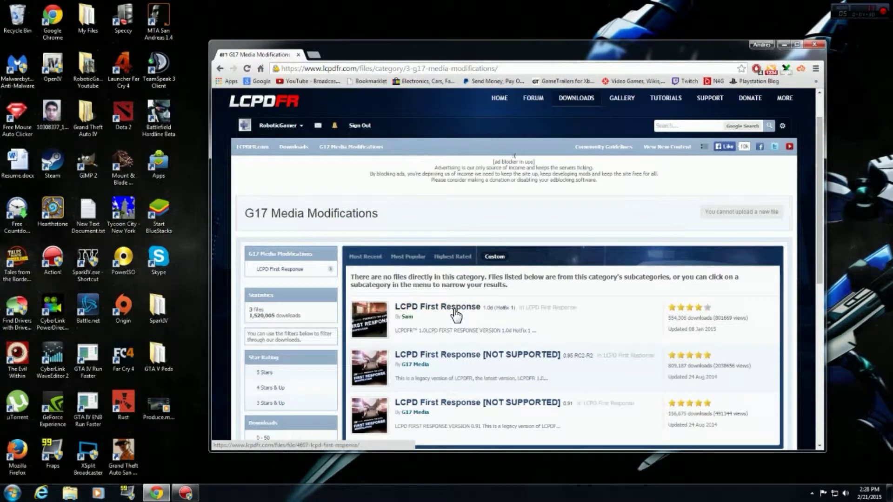
- Open the LCPD First Response 1.0d (Hotfix 1) page and go to its list of downloadable files
click(432, 314)
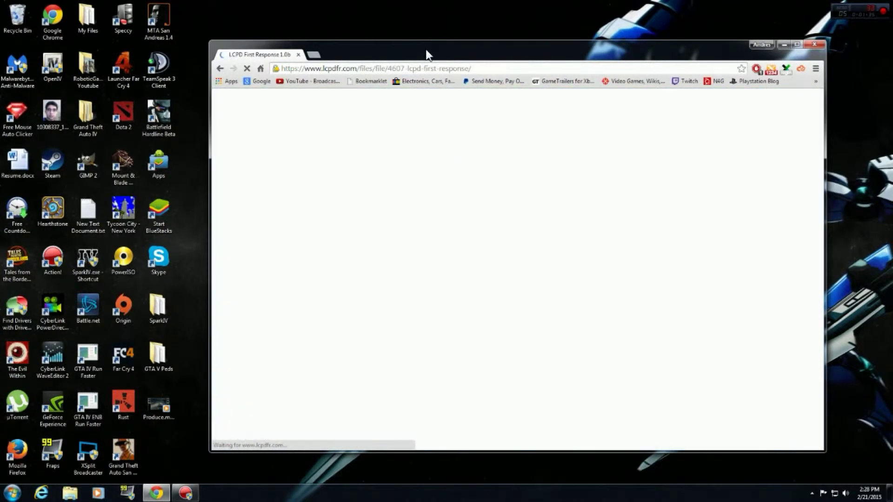
drag(425, 49, 419, 31)
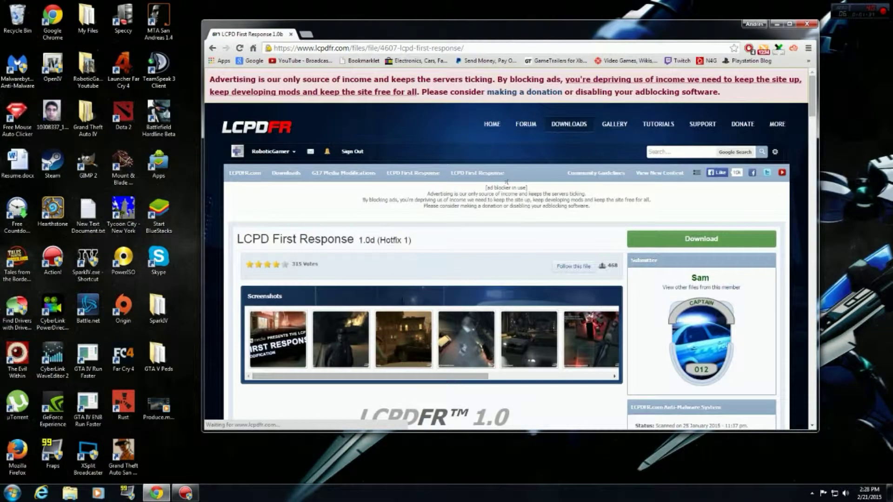
scroll(445, 272, down, 4)
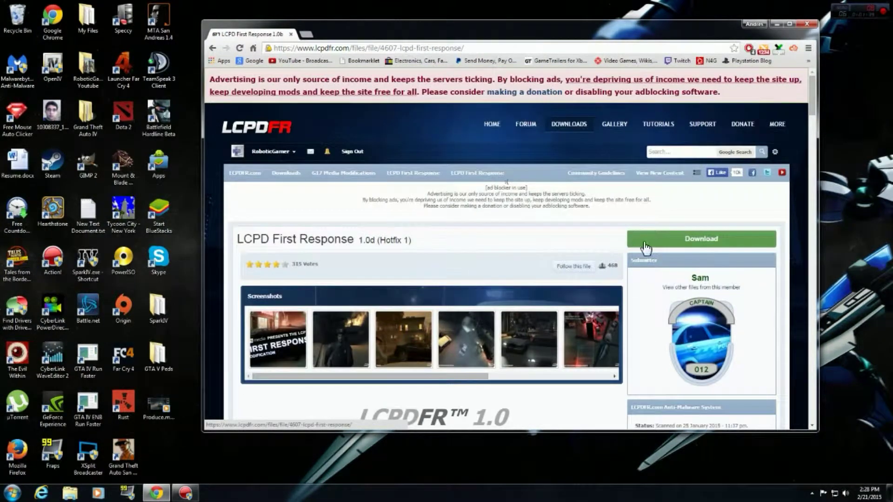
click(735, 235)
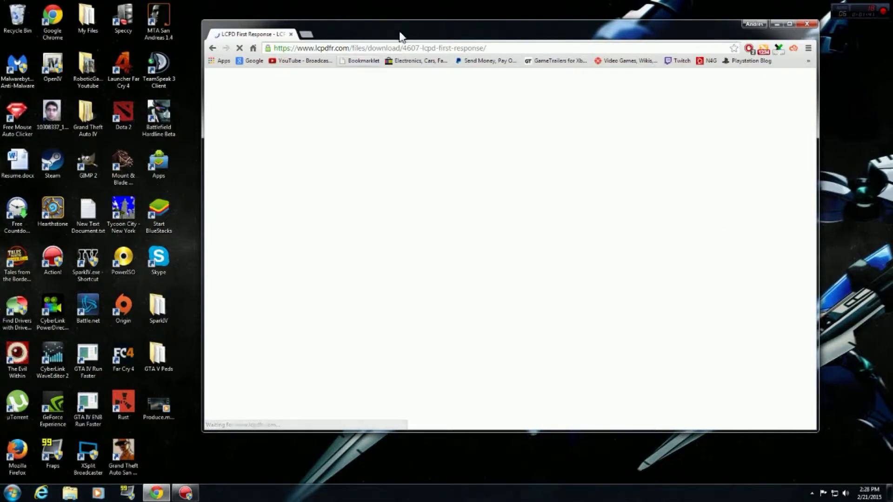
mouse_move(401, 30)
mouse_down()
mouse_move(426, 29)
mouse_move(410, 35)
mouse_up()
click(268, 366)
drag(424, 41, 428, 41)
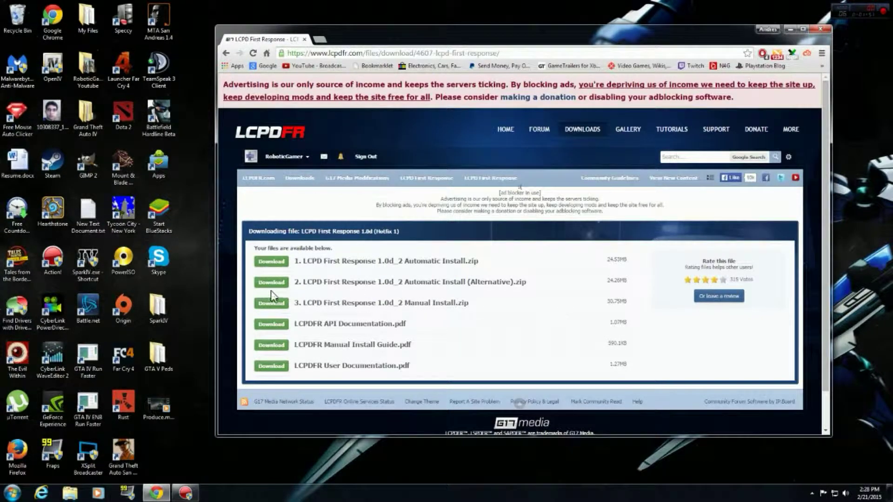
- Download the file "3. LCPD First Response 1.0d_2 Manual Install.zip"
drag(485, 307, 363, 309)
click(458, 308)
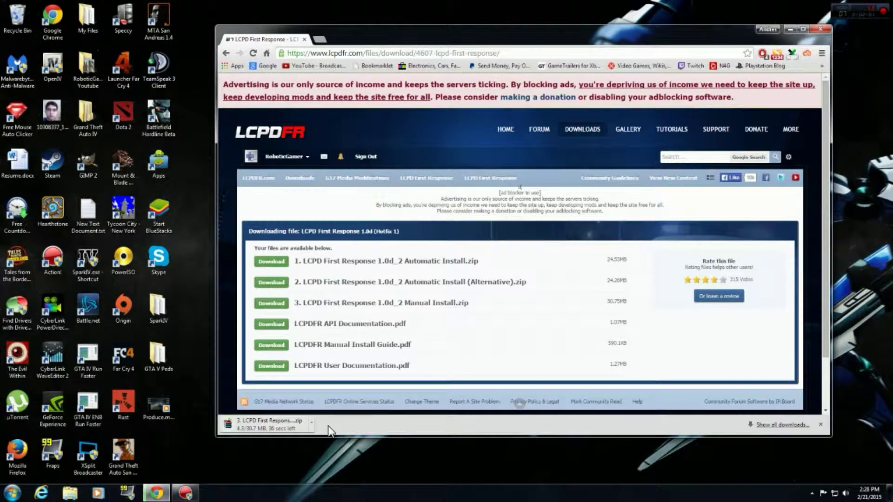
drag(348, 33, 341, 24)
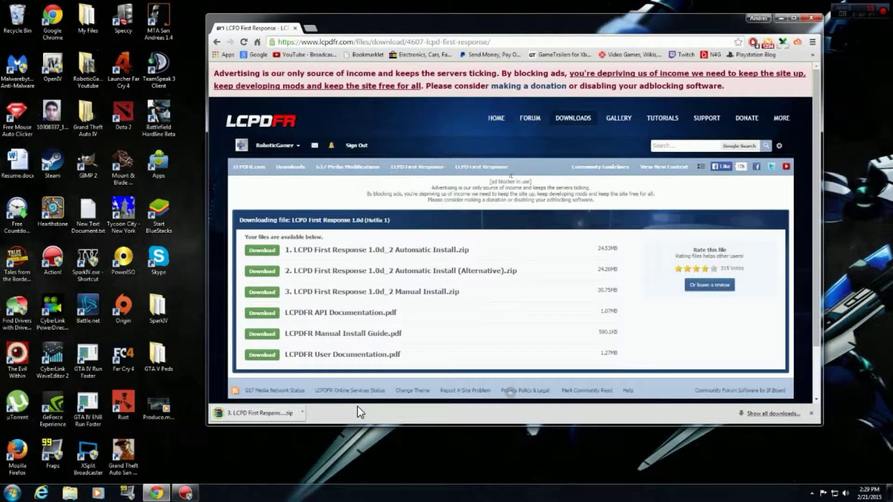
- Open the downloaded Manual Install archive in WinRAR and dismiss the licence expiry notification
click(283, 413)
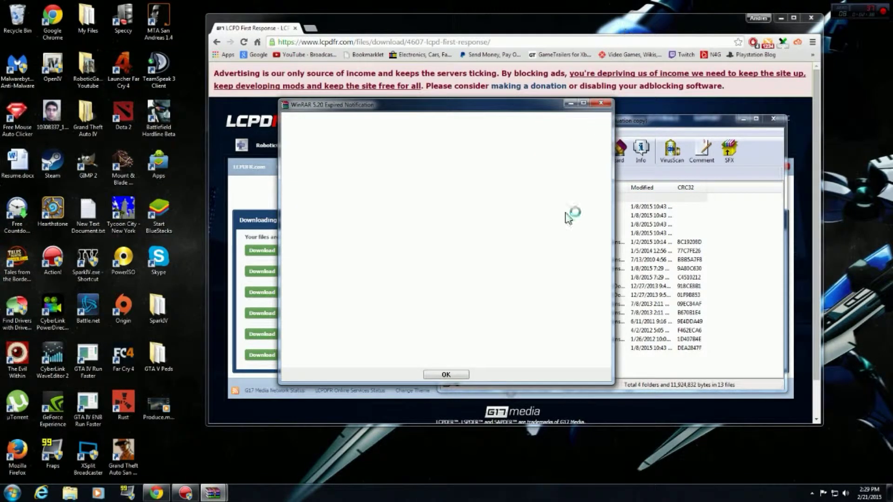
click(461, 373)
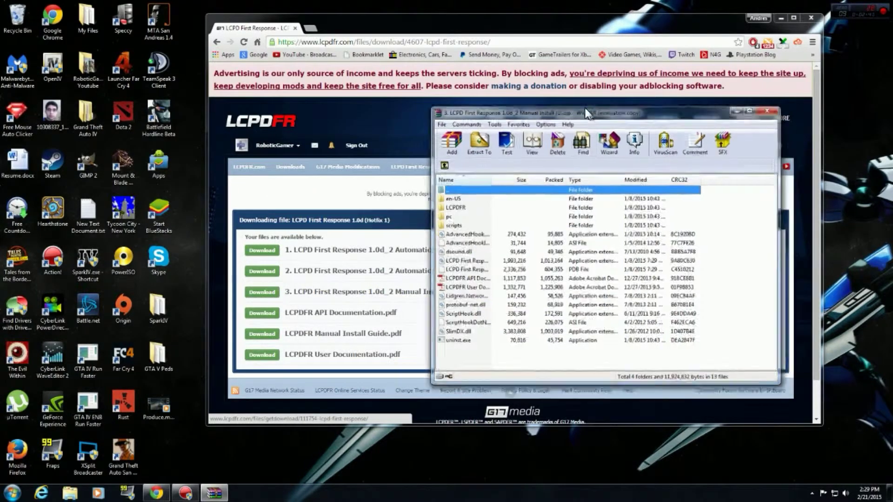
mouse_move(475, 356)
mouse_down()
mouse_move(466, 235)
mouse_move(470, 298)
mouse_move(476, 194)
mouse_move(476, 356)
mouse_up()
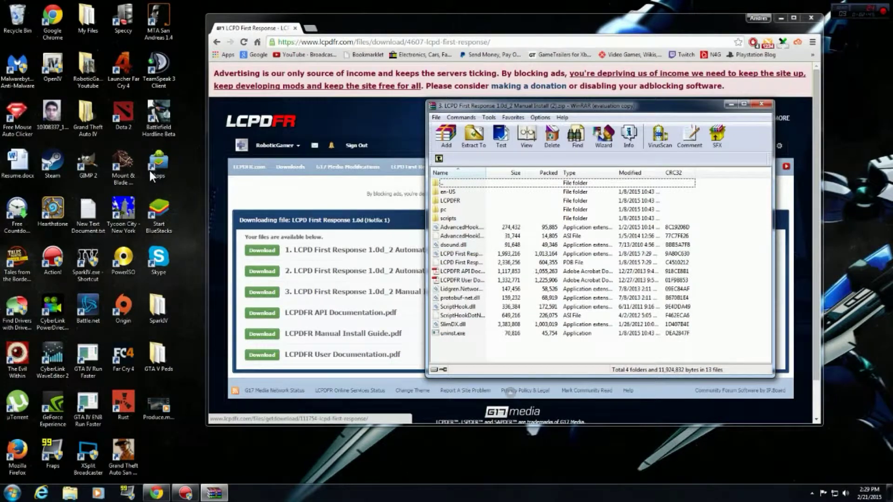
- Open the GTA IV folder inside the Grand Theft Auto IV desktop folder, with its window beside the archive
double_click(88, 108)
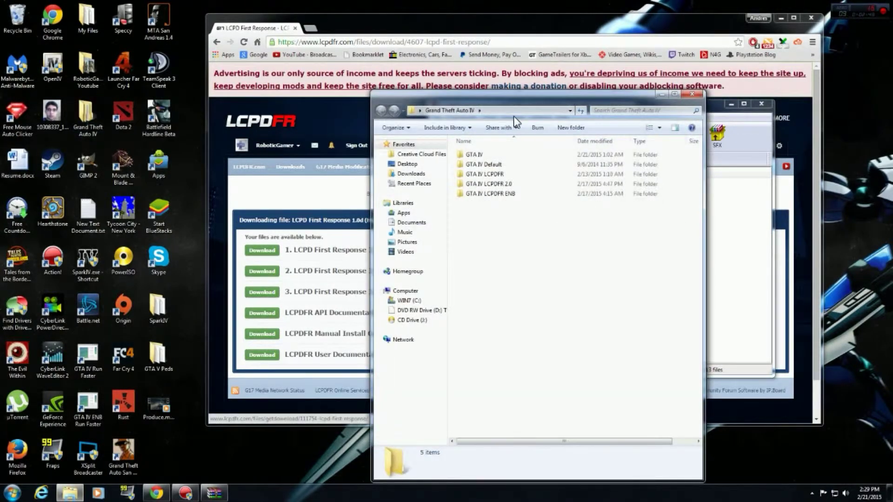
drag(513, 116, 217, 73)
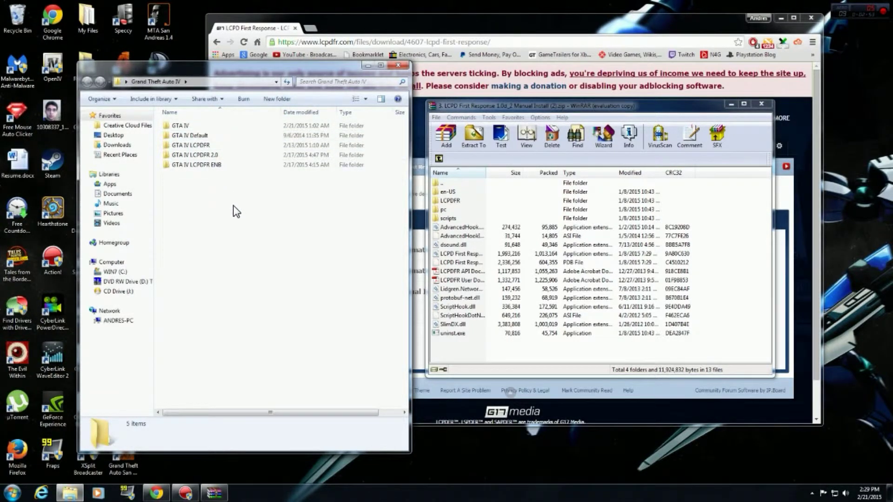
double_click(215, 127)
- Examine the files and folders in the GTA IV game folder
scroll(269, 354, down, 9)
scroll(270, 355, up, 9)
scroll(270, 355, down, 9)
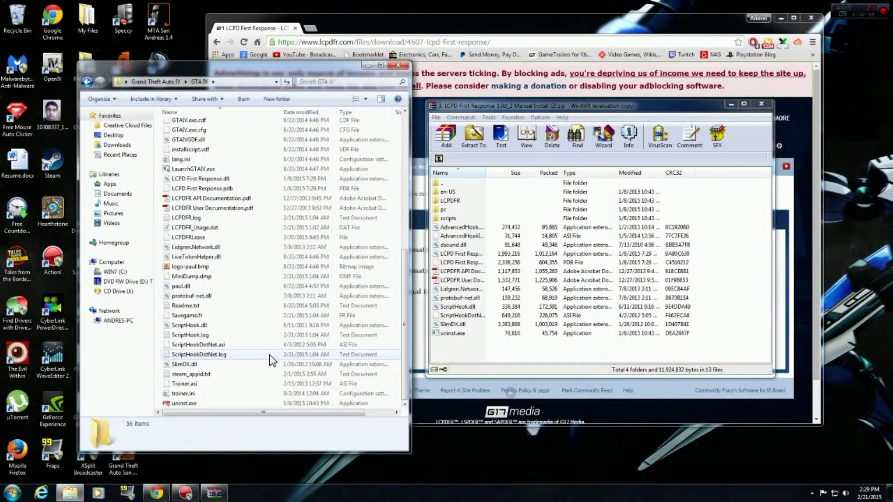
scroll(272, 359, up, 9)
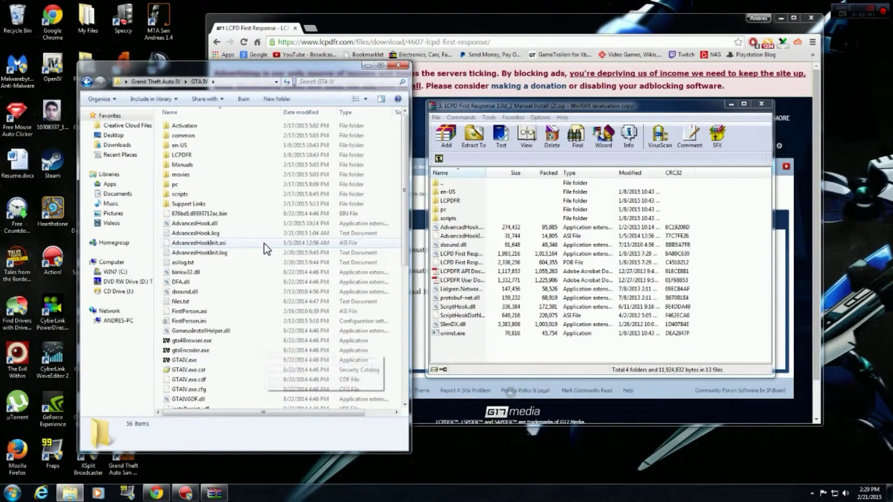
scroll(278, 251, down, 9)
scroll(278, 251, up, 9)
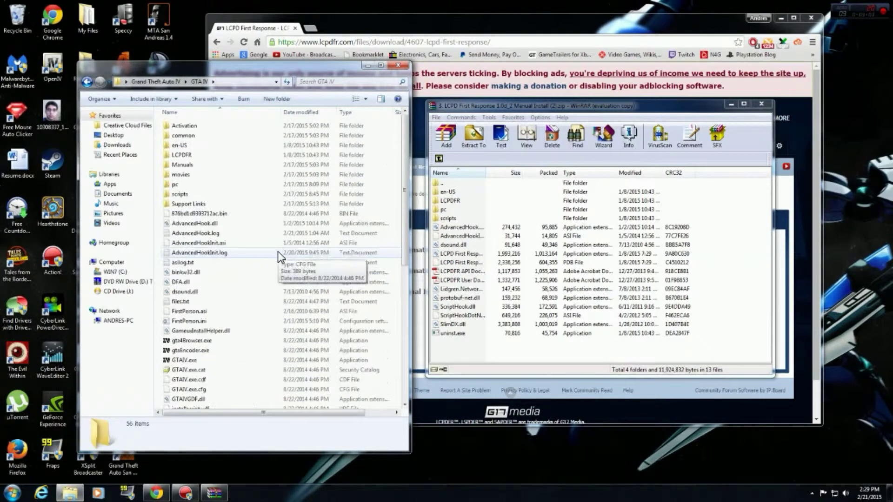
scroll(277, 251, down, 9)
scroll(266, 295, up, 9)
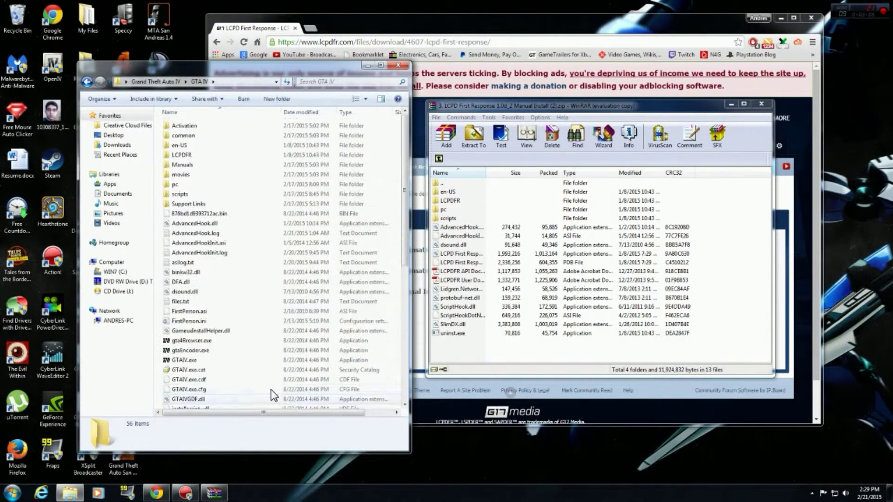
- Try to copy the archive's loose files and its scripts folder into the GTA IV folder
drag(485, 351, 469, 229)
drag(589, 301, 254, 232)
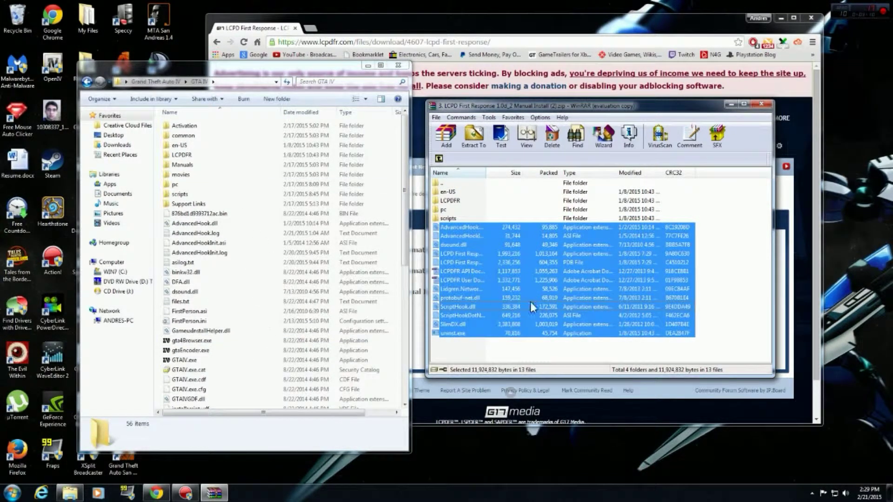
click(759, 250)
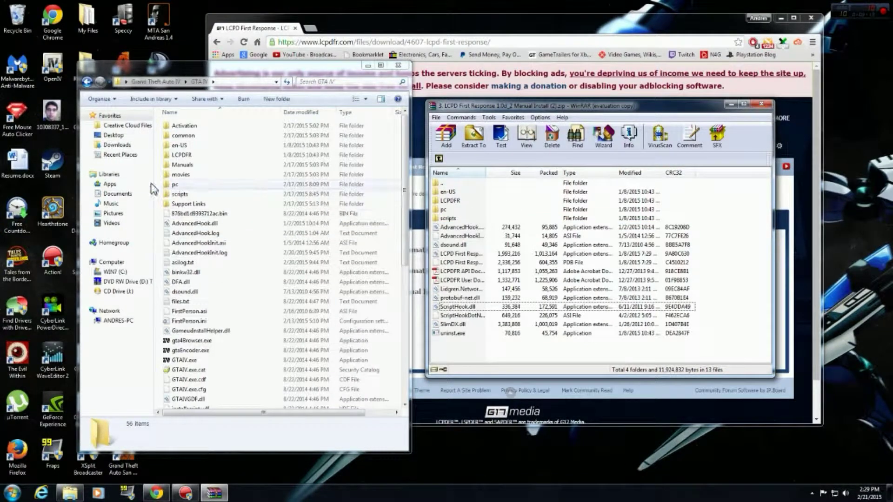
click(459, 217)
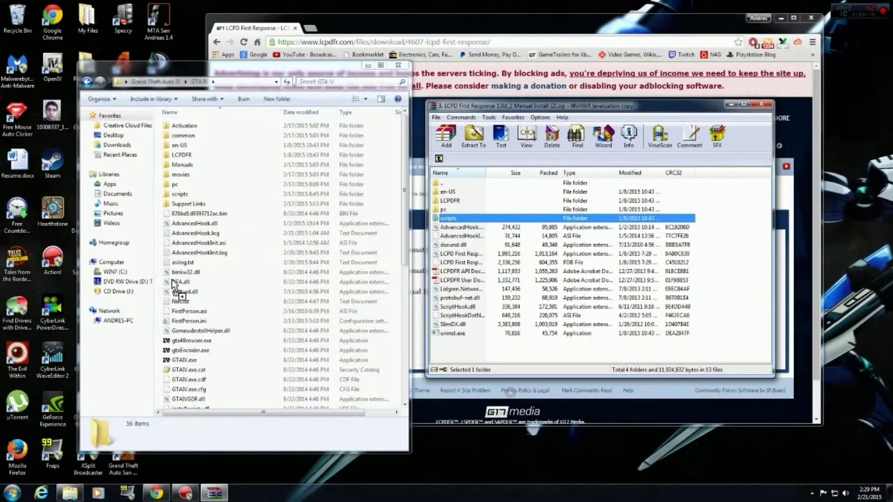
drag(172, 276, 462, 223)
- Try to copy the lcpdfr folder from the archive's pc folder into GTA IV's pc folder, and return both windows to their main folders
click(450, 209)
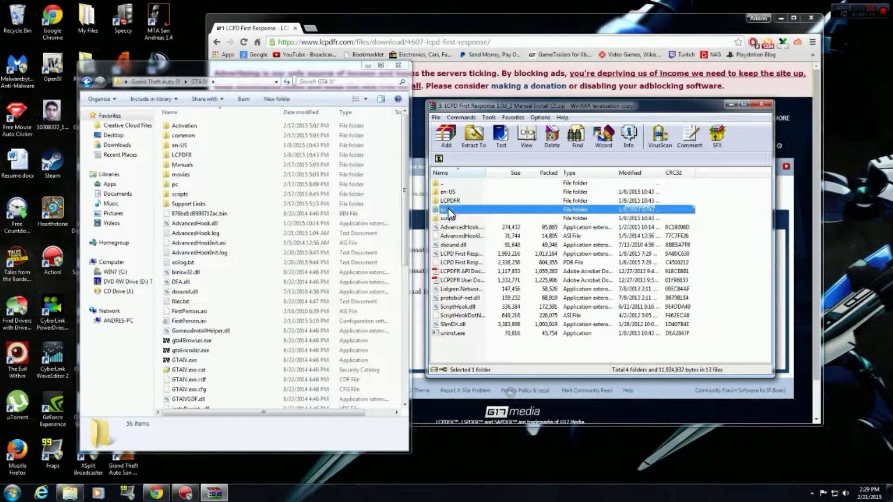
double_click(476, 210)
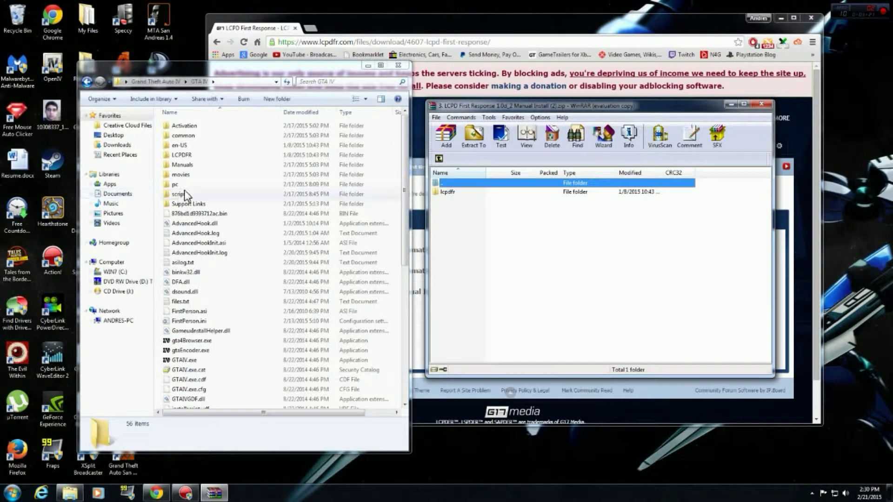
double_click(181, 174)
key(BackSpace)
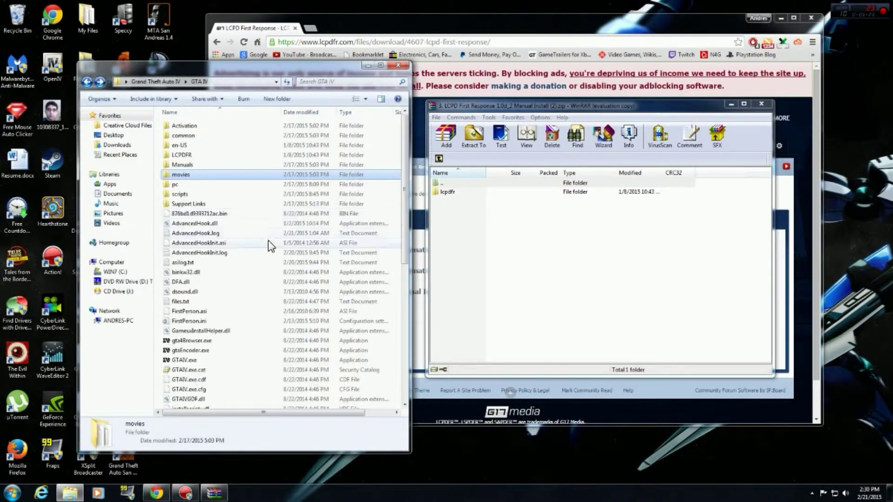
double_click(184, 185)
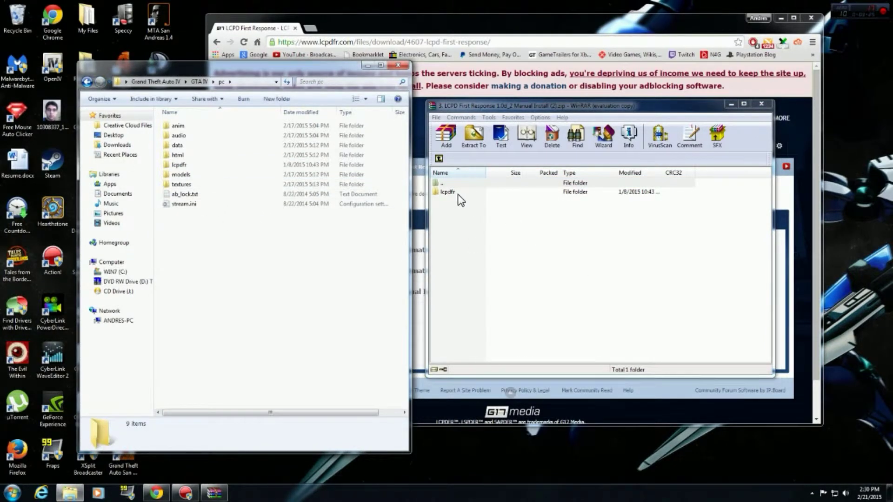
click(477, 193)
drag(236, 272, 585, 222)
click(82, 84)
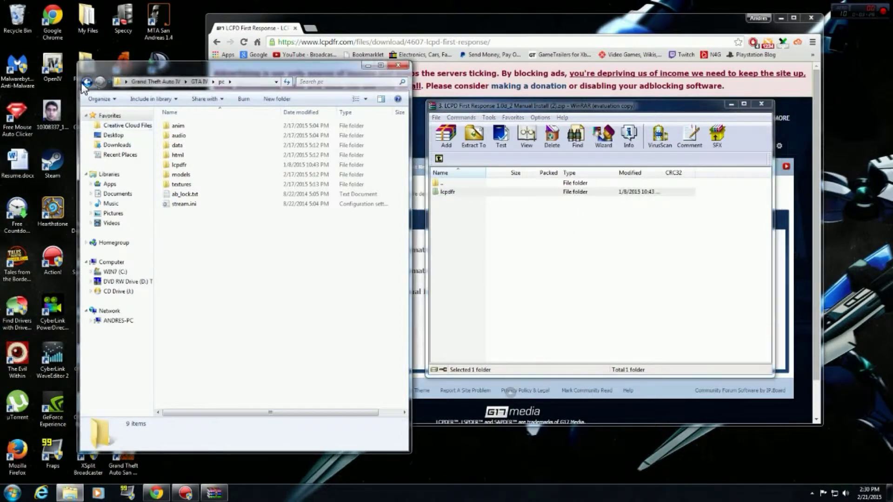
click(438, 159)
- Pick out the archive's LCPDFR and en-US folders in turn, and clear the selection
click(460, 201)
mouse_move(461, 203)
mouse_down()
mouse_move(475, 205)
mouse_move(235, 252)
mouse_move(445, 216)
mouse_move(473, 203)
mouse_move(298, 286)
mouse_move(455, 191)
mouse_up()
click(501, 188)
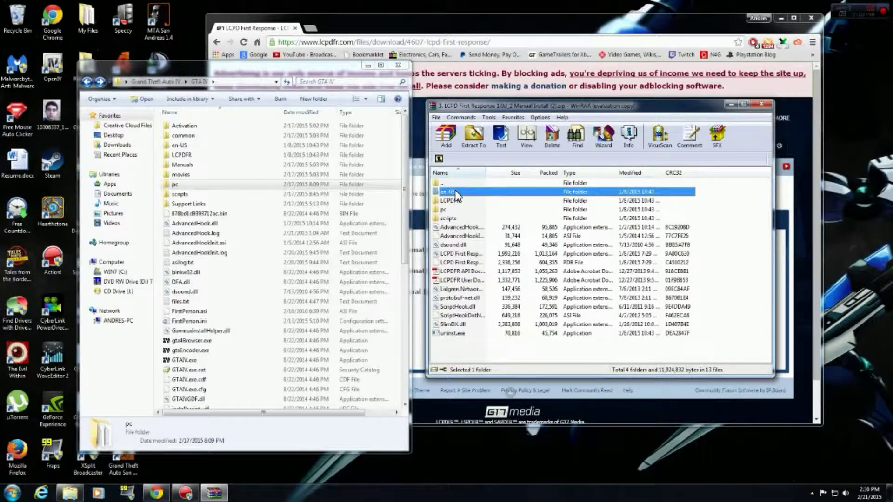
click(743, 290)
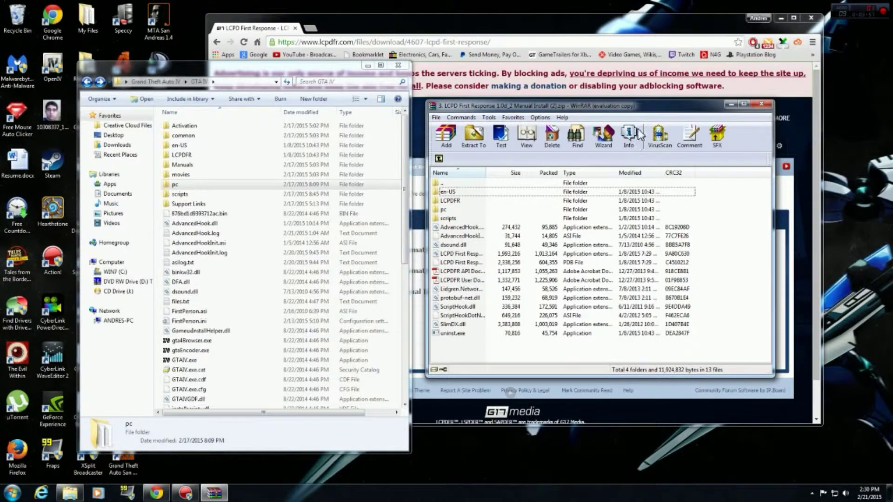
- Move the archive window lower, clear of the page header, and close the GTA IV folder window
drag(649, 111, 666, 225)
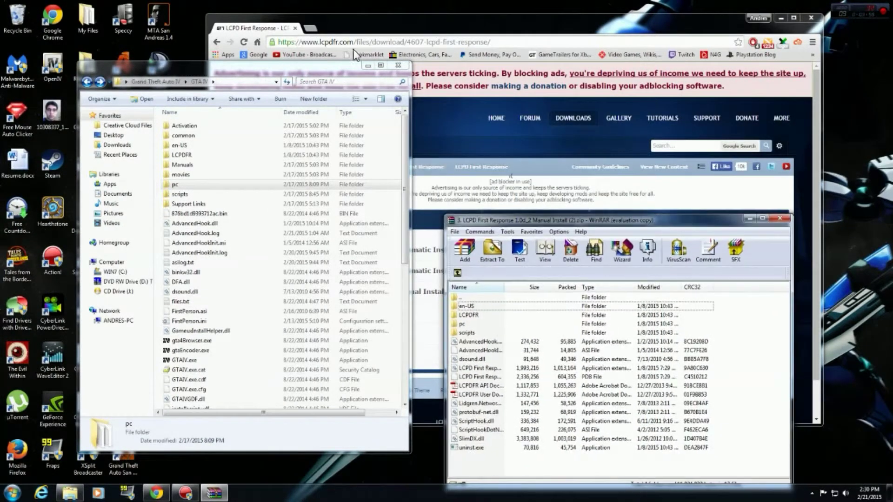
drag(338, 67, 293, 93)
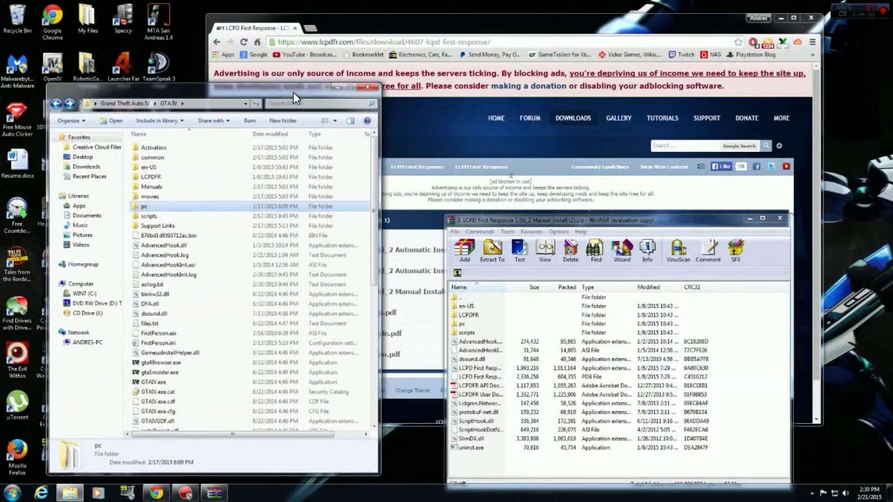
click(367, 88)
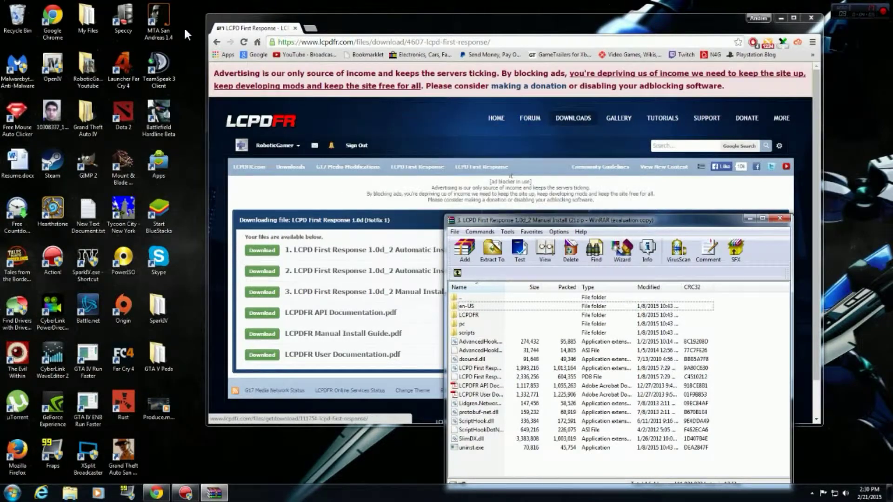
- Go back to the LCPD First Response file page and find its What's New in Version 1.0d section, enlarged to 125%
click(216, 42)
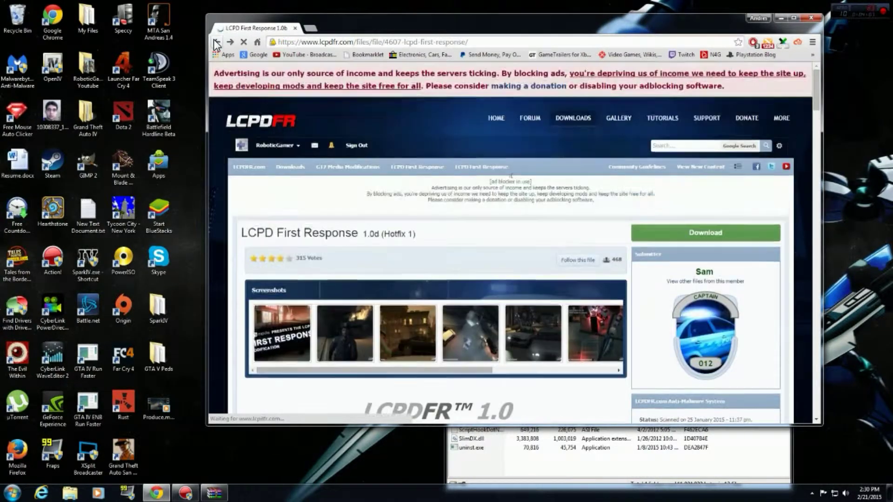
scroll(355, 277, down, 3)
scroll(354, 277, down, 15)
scroll(359, 273, up, 10)
scroll(354, 272, down, 10)
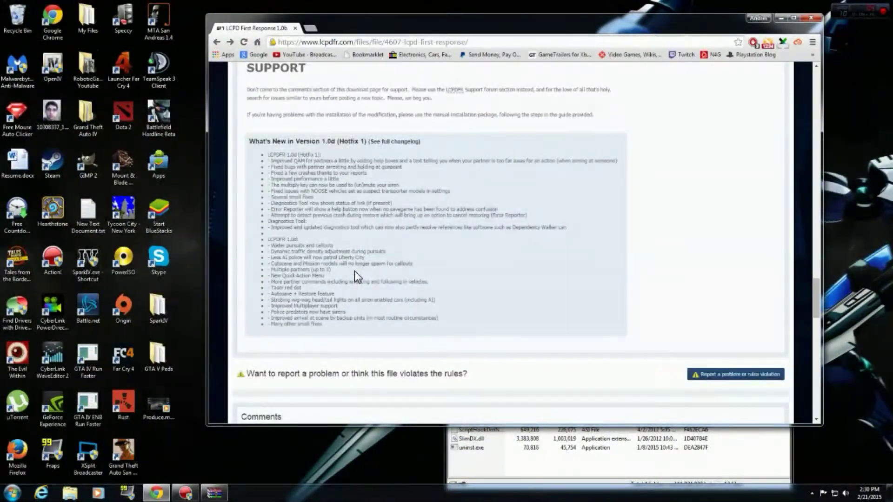
scroll(354, 271, up, 2)
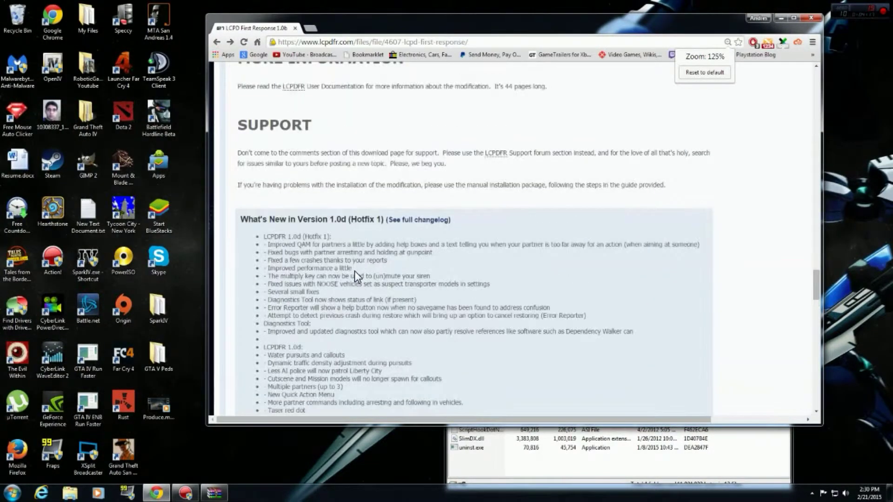
scroll(359, 274, down, 1)
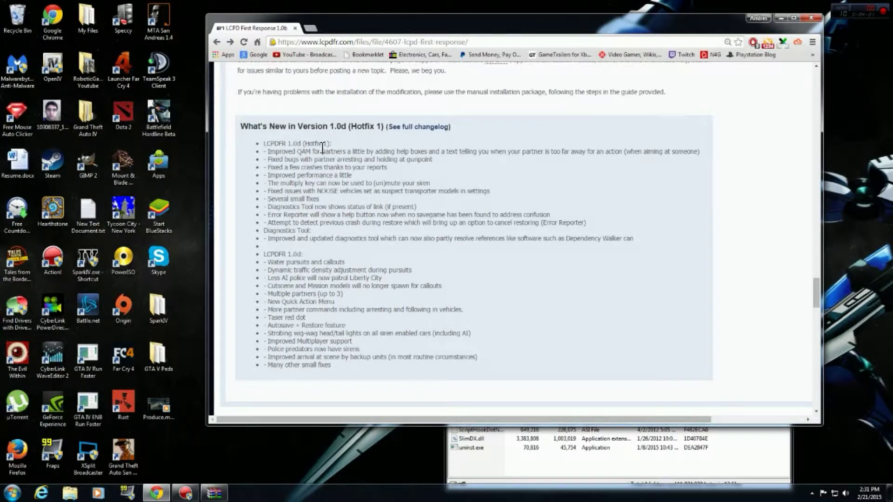
- Read through the LCPDFR 1.0d (Hotfix 1) entries in the What's New list, highlighting them one after another
drag(319, 151, 374, 151)
click(351, 175)
drag(275, 159, 433, 160)
click(544, 178)
drag(274, 168, 341, 164)
click(433, 165)
drag(270, 176, 364, 175)
click(303, 189)
drag(276, 181, 393, 183)
click(278, 190)
mouse_move(277, 190)
mouse_down()
mouse_move(395, 184)
mouse_move(335, 191)
mouse_move(494, 194)
mouse_move(281, 200)
mouse_up()
click(291, 222)
drag(285, 208, 316, 207)
click(438, 227)
drag(289, 223, 360, 221)
click(293, 226)
drag(286, 224, 403, 226)
click(280, 223)
drag(321, 223, 431, 226)
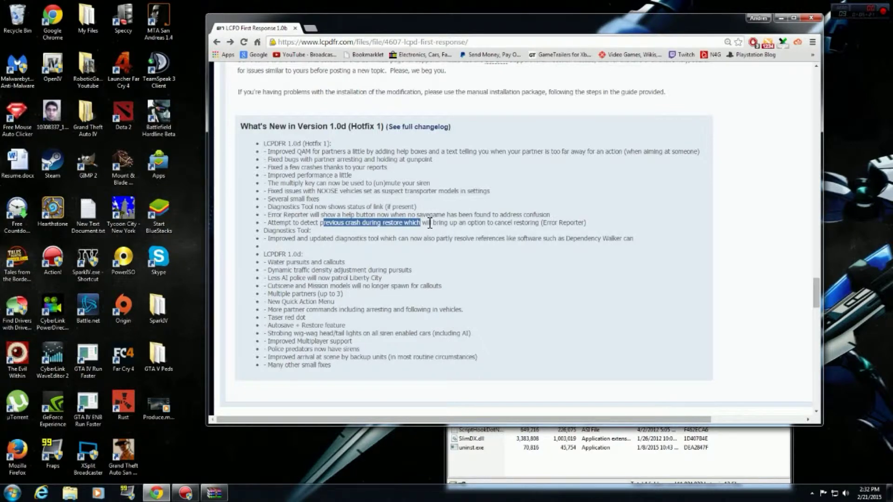
- Examine the Diagnostics Tool entry and the LCPDFR 1.0d heading in the changelog, and clear the text selection
drag(285, 239, 490, 232)
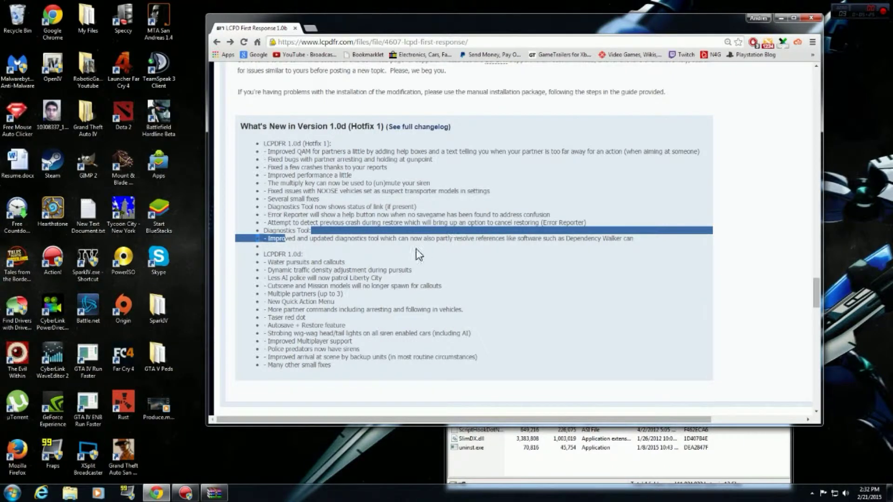
drag(300, 238, 515, 237)
click(564, 237)
click(510, 297)
drag(268, 254, 295, 255)
click(380, 249)
drag(288, 160, 375, 228)
click(213, 240)
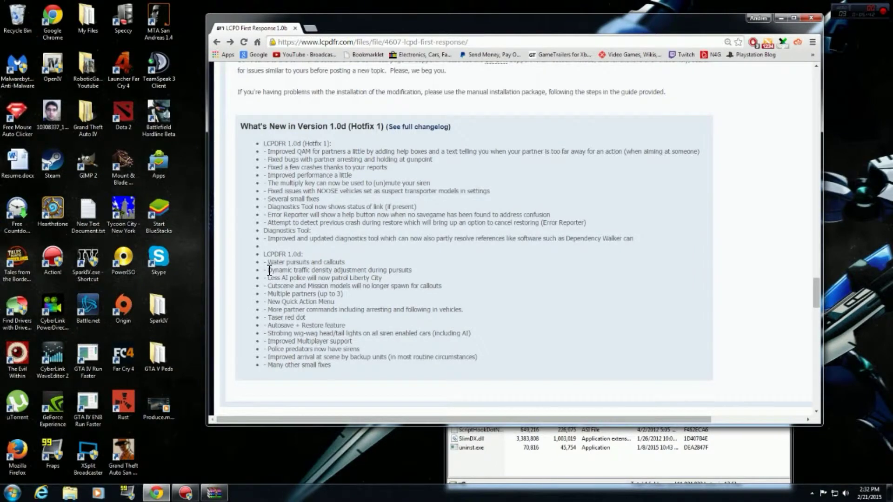
- Read through the LCPDFR 1.0d feature entries, including autosave, strobing lights, multiplayer support, traffic density and multiple partners
scroll(354, 288, down, 1)
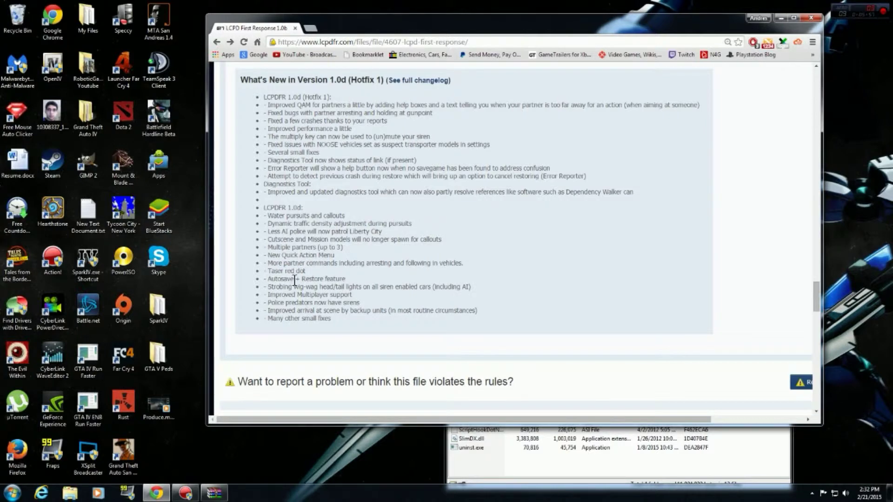
drag(295, 281, 357, 284)
click(325, 304)
drag(271, 287, 327, 287)
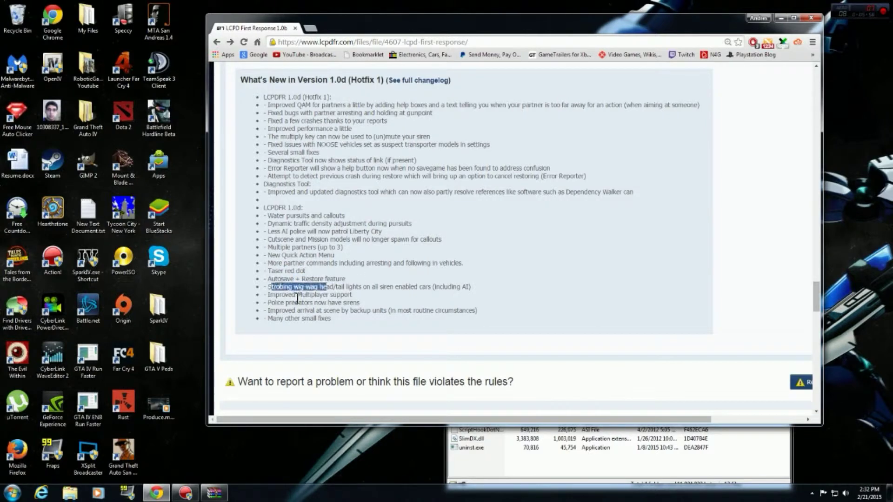
click(287, 300)
drag(279, 296, 305, 305)
click(311, 310)
click(278, 322)
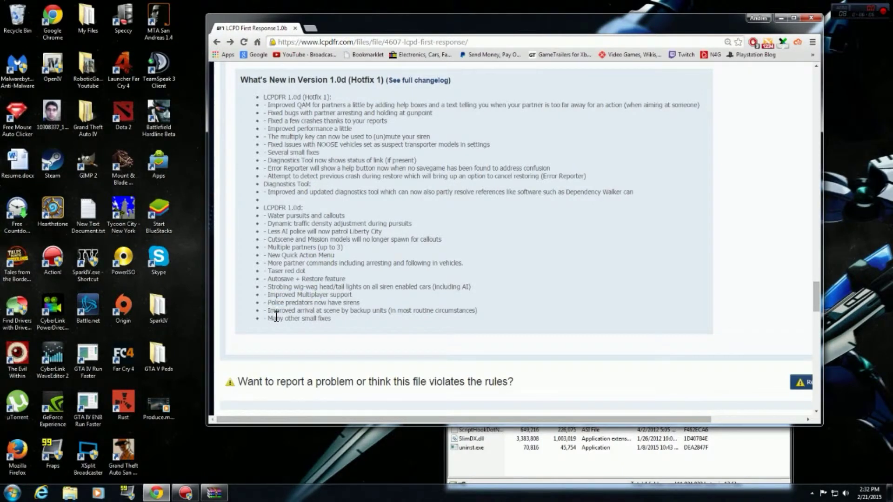
drag(276, 310, 354, 208)
click(373, 320)
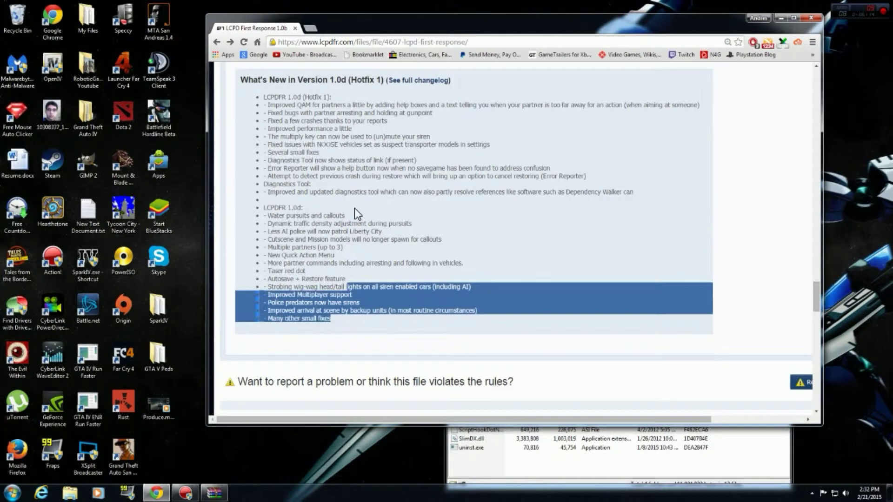
click(444, 253)
scroll(439, 337, up, 1)
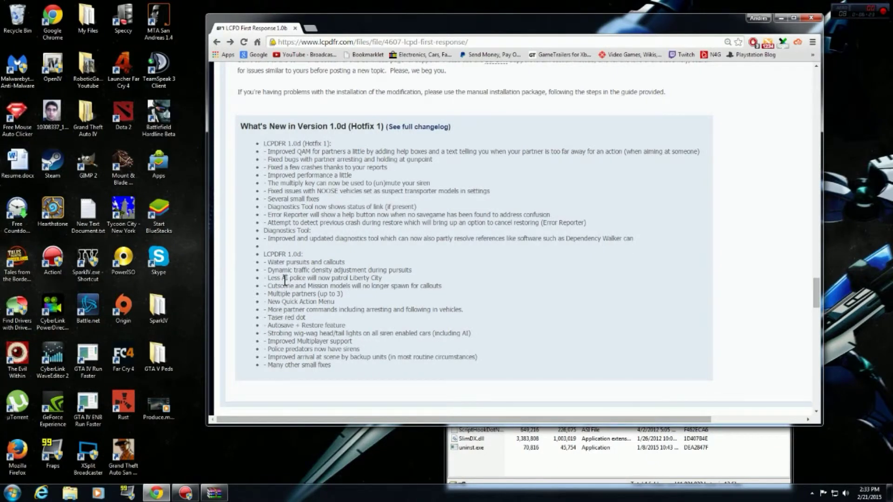
drag(293, 271, 351, 265)
click(300, 288)
click(299, 294)
click(429, 288)
- Return to the LCPDFR 1.0 title near the start of the file page and restore the default page zoom
scroll(521, 318, up, 15)
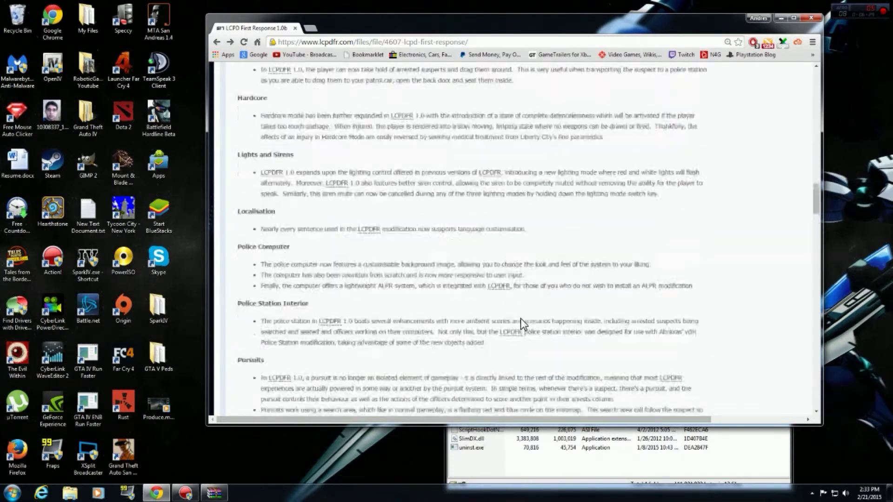
scroll(520, 318, up, 12)
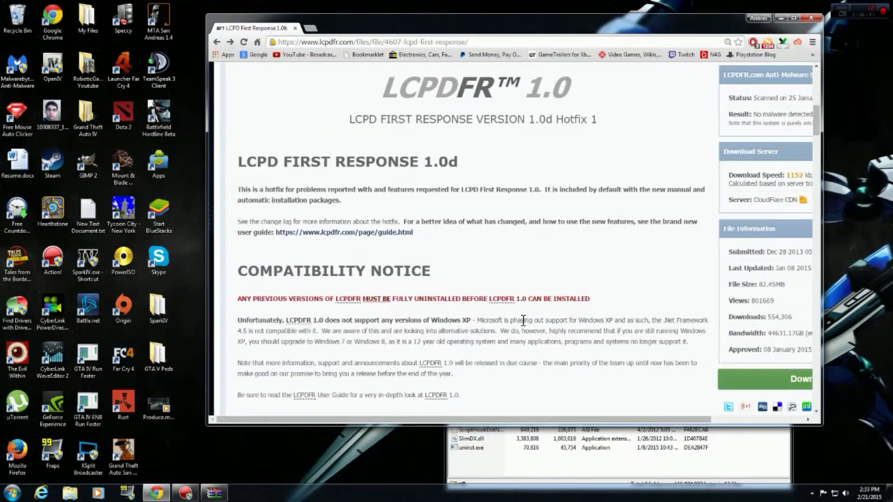
key(ctrl+minus)
key(ctrl+minus)
key(ctrl+minus)
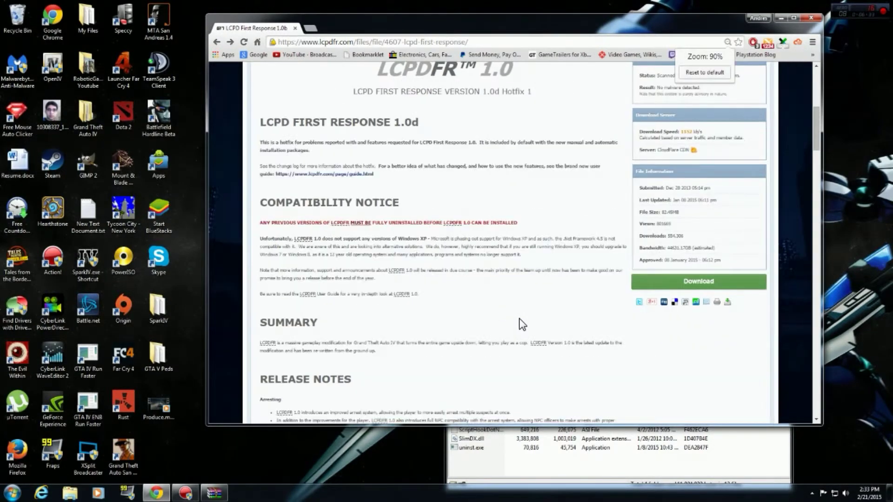
key(ctrl+plus)
key(ctrl+plus)
key(ctrl+plus)
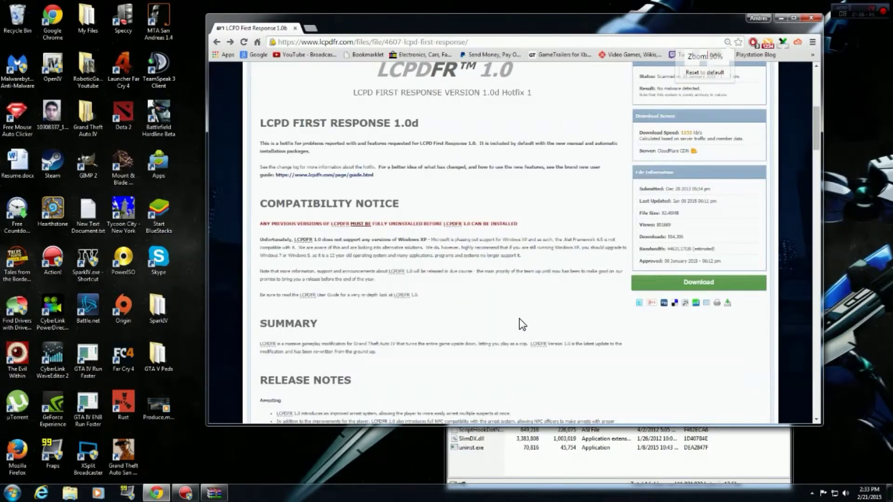
scroll(522, 325, up, 5)
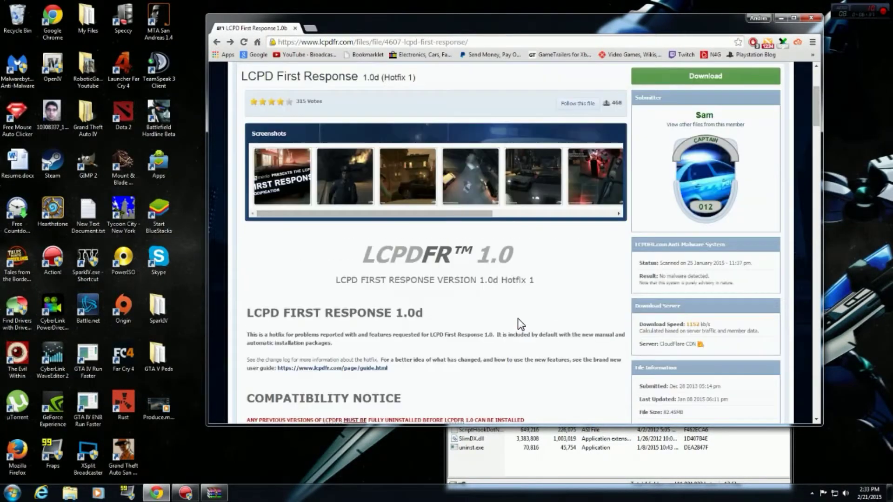
drag(565, 332, 391, 298)
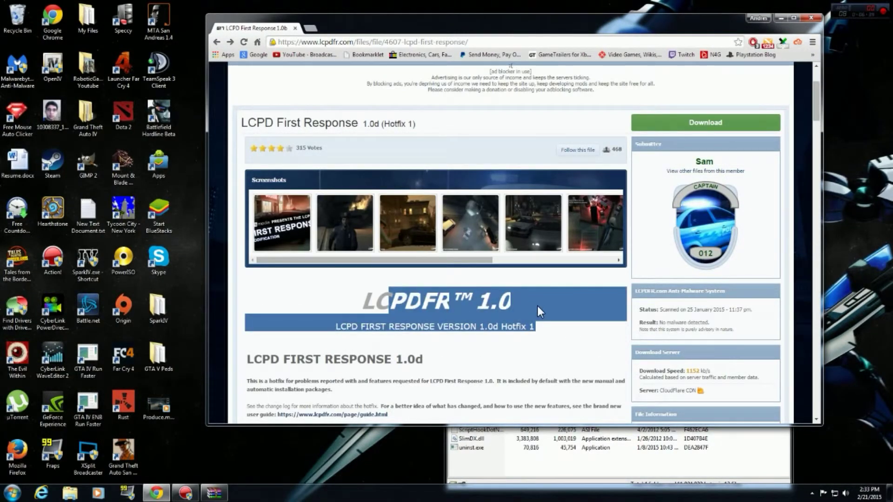
click(558, 320)
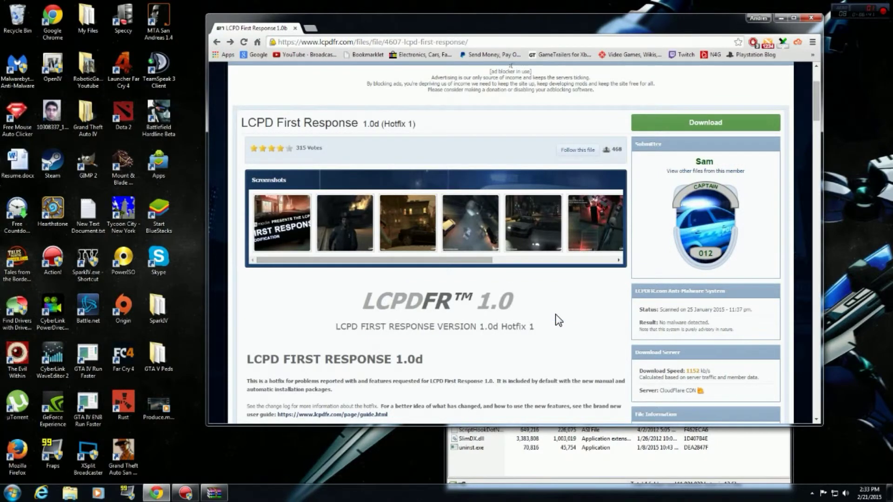